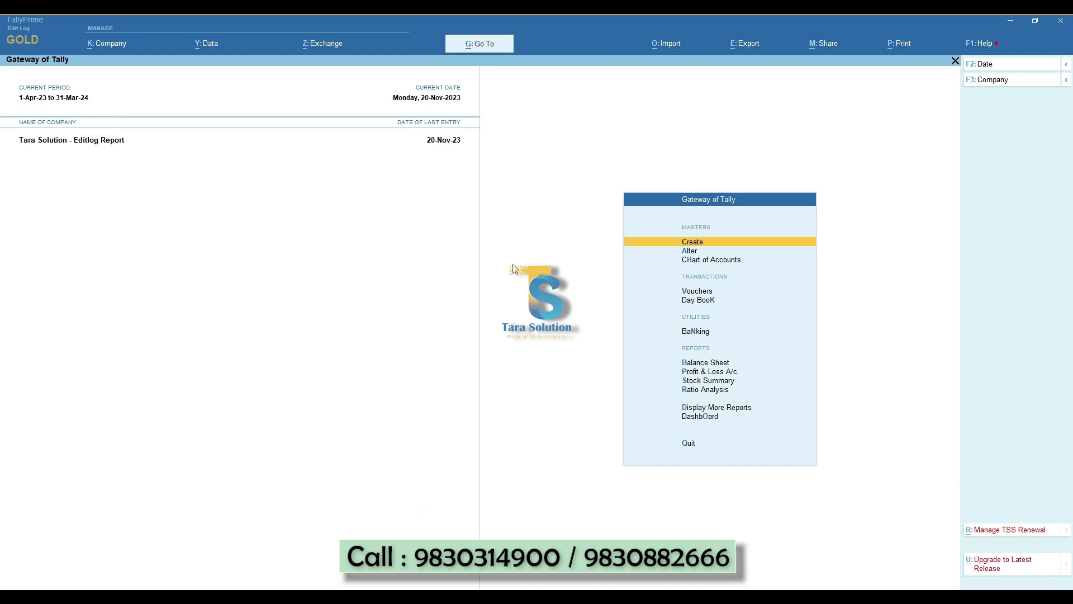
- Copy the edit-log .tcp file's full path from the File Explorer address bar
key(alt+Tab)
key(alt+d)
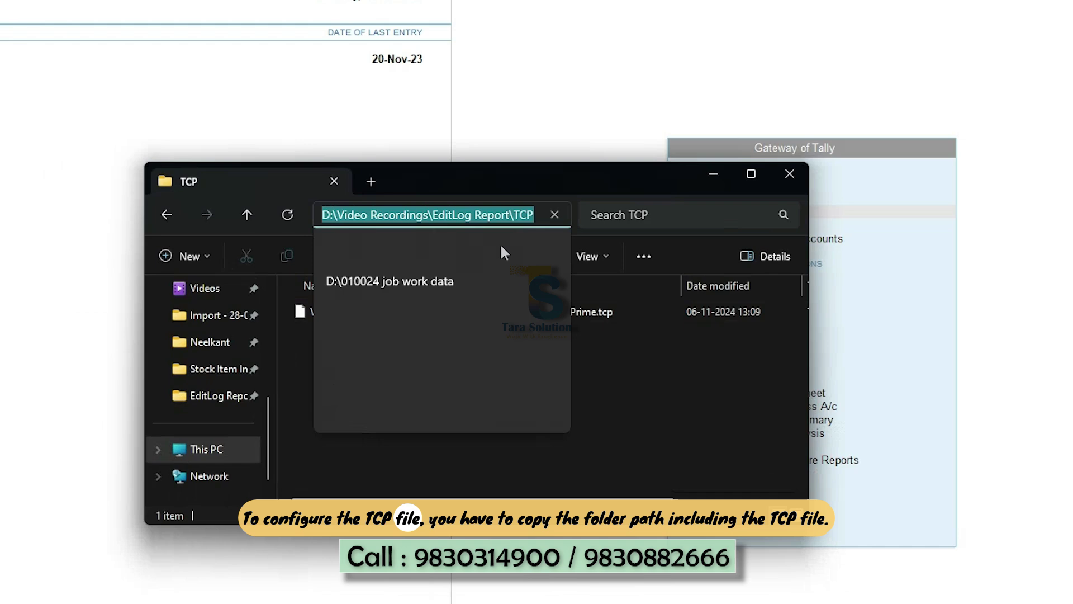
key(End)
text(\V)
key(Tab)
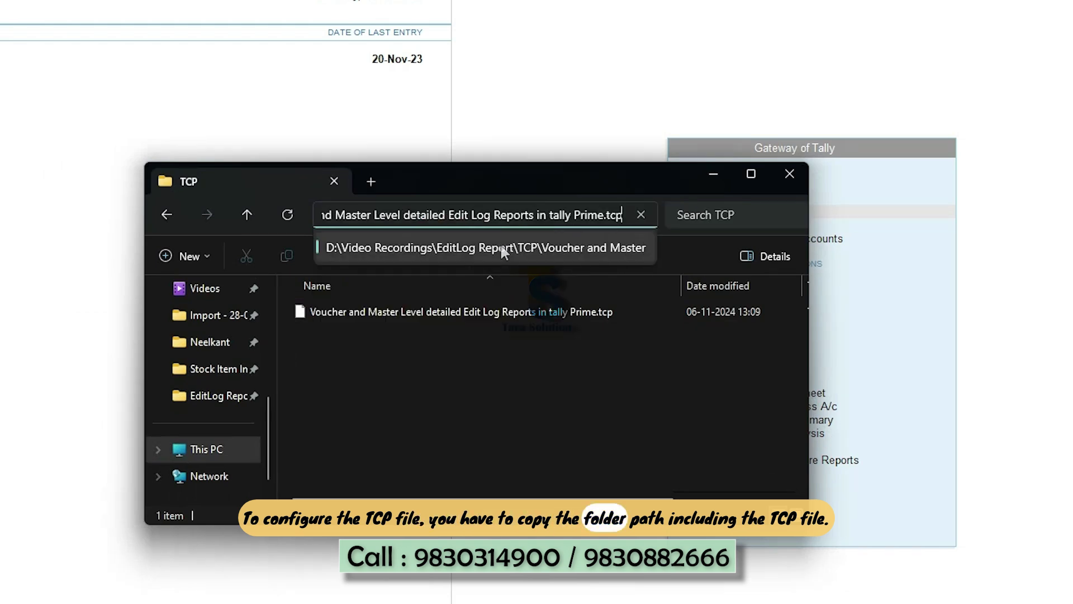
key(ctrl+a)
key(ctrl+c)
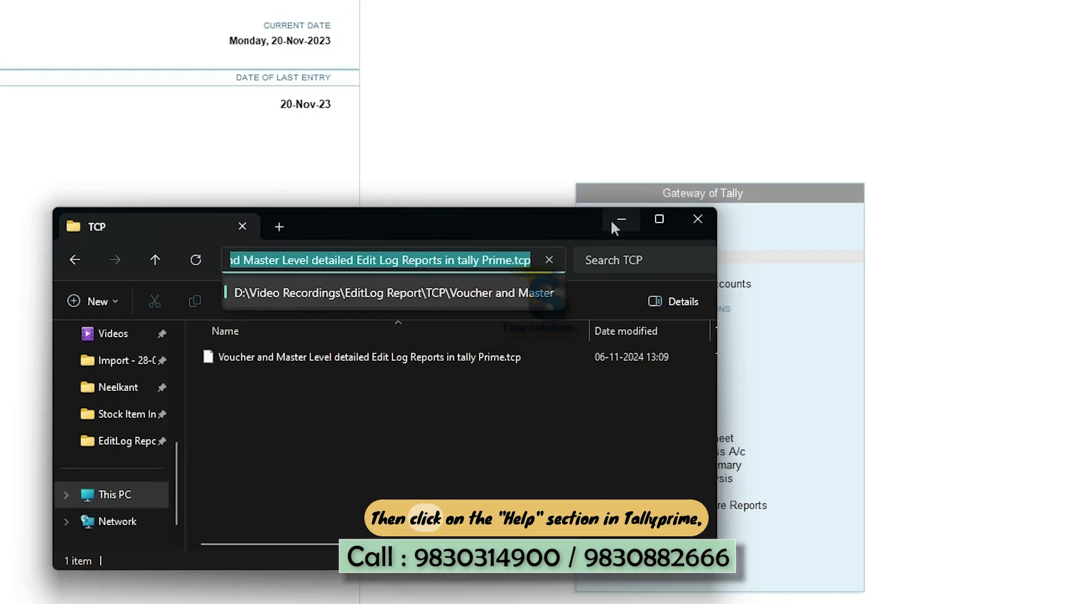
click(712, 174)
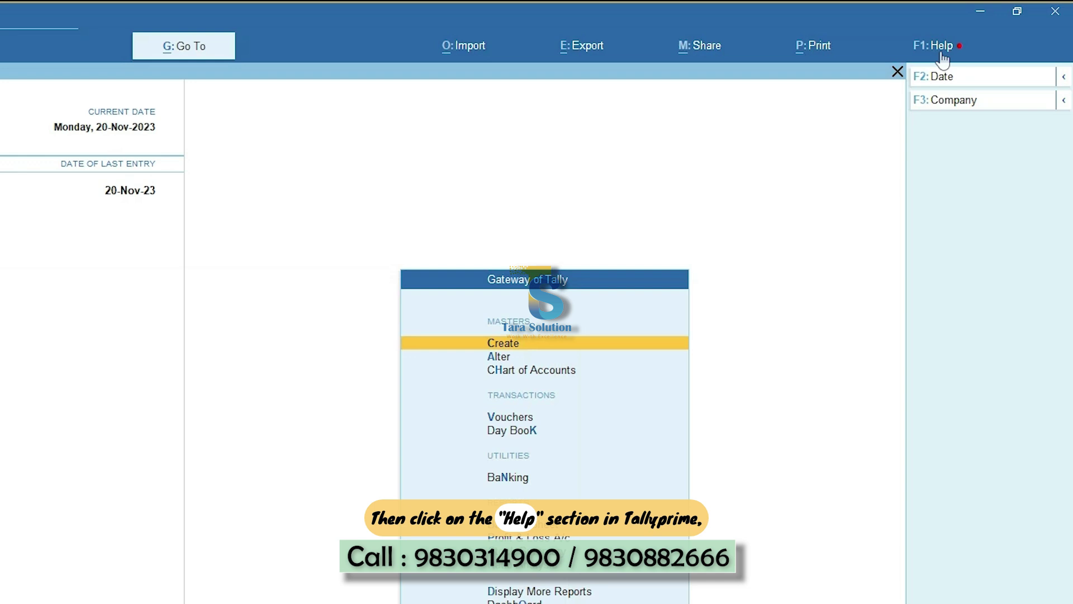
- Load the pasted TCP path as a local TDL and enable Edit Log Report in Add-On Features
click(943, 59)
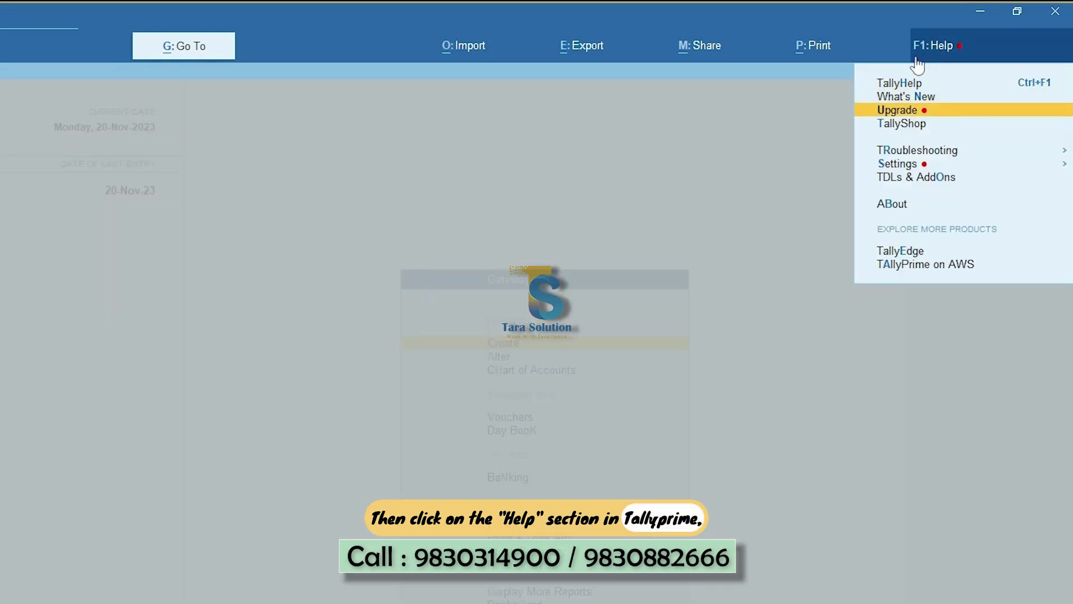
key(Down)
key(Down)
key(Down)
key(Down)
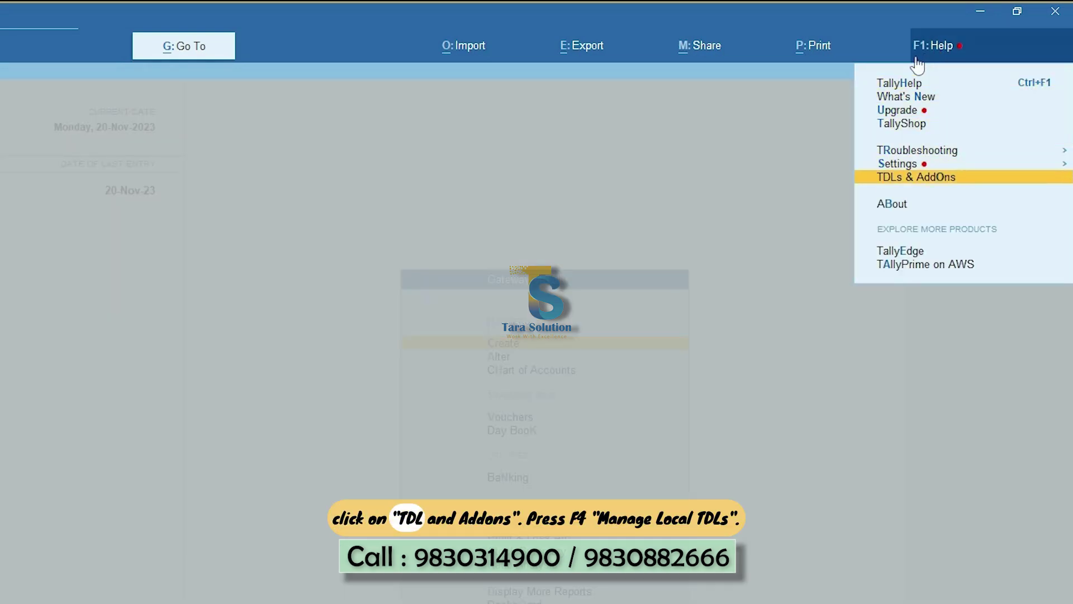
key(Return)
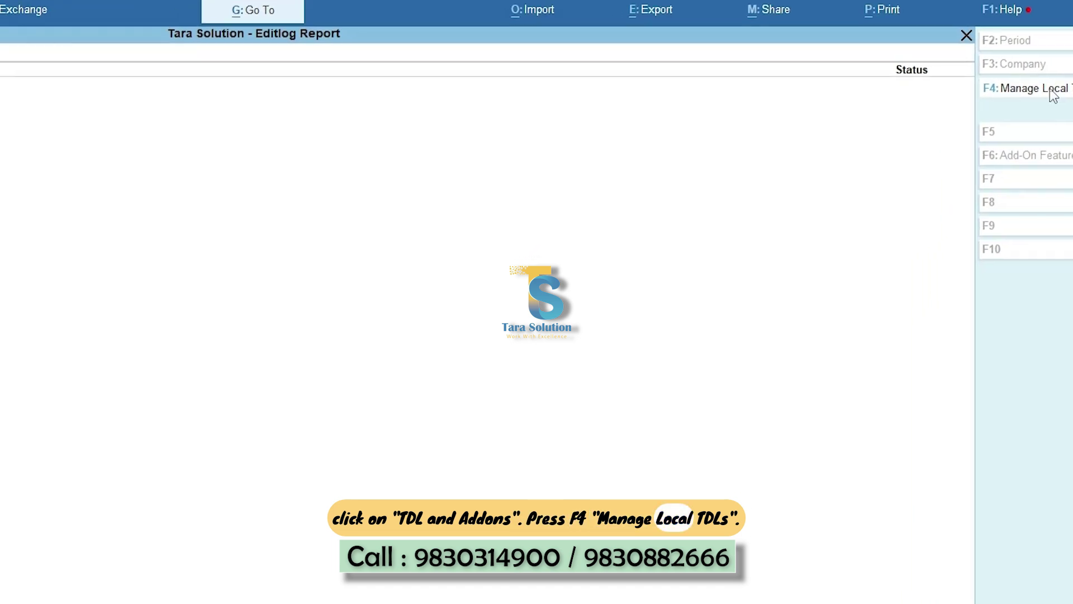
click(1053, 96)
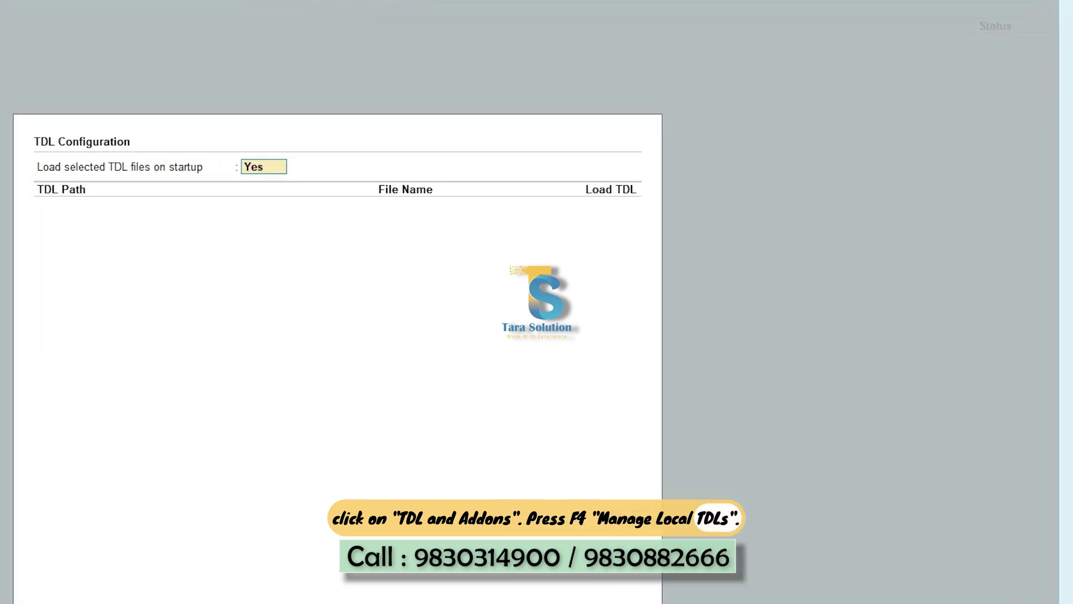
key(Return)
key(Up)
key(Up)
key(Return)
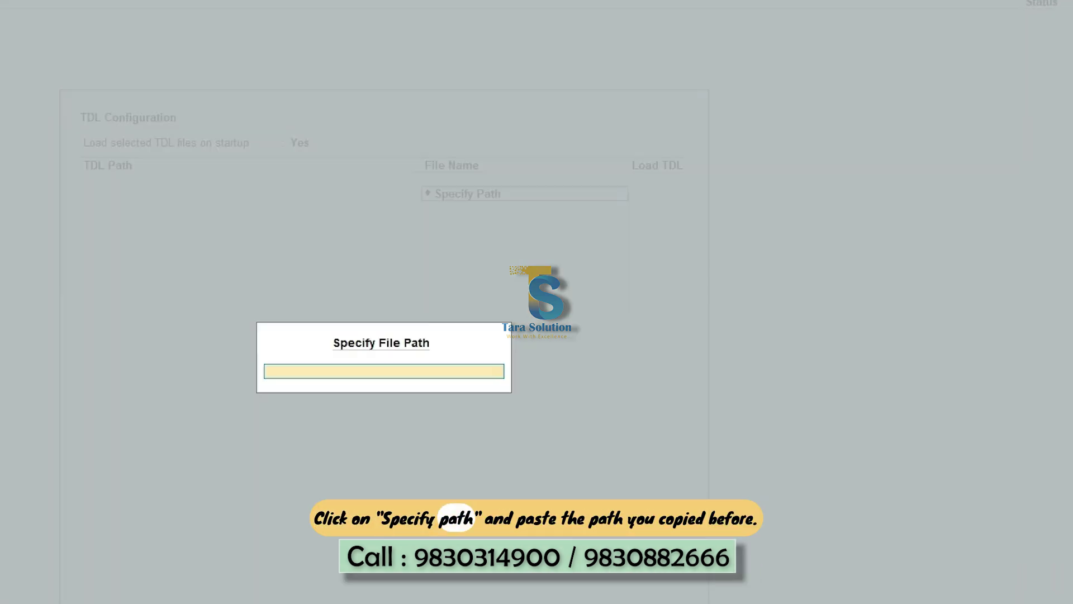
key(ctrl+v)
key(Return)
key(Return)
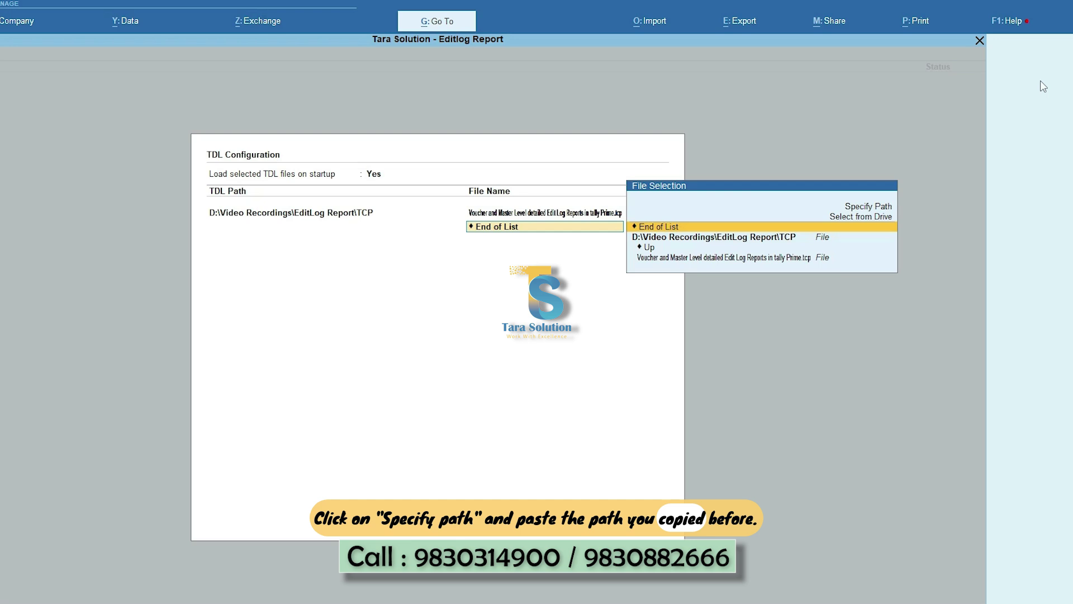
key(Return)
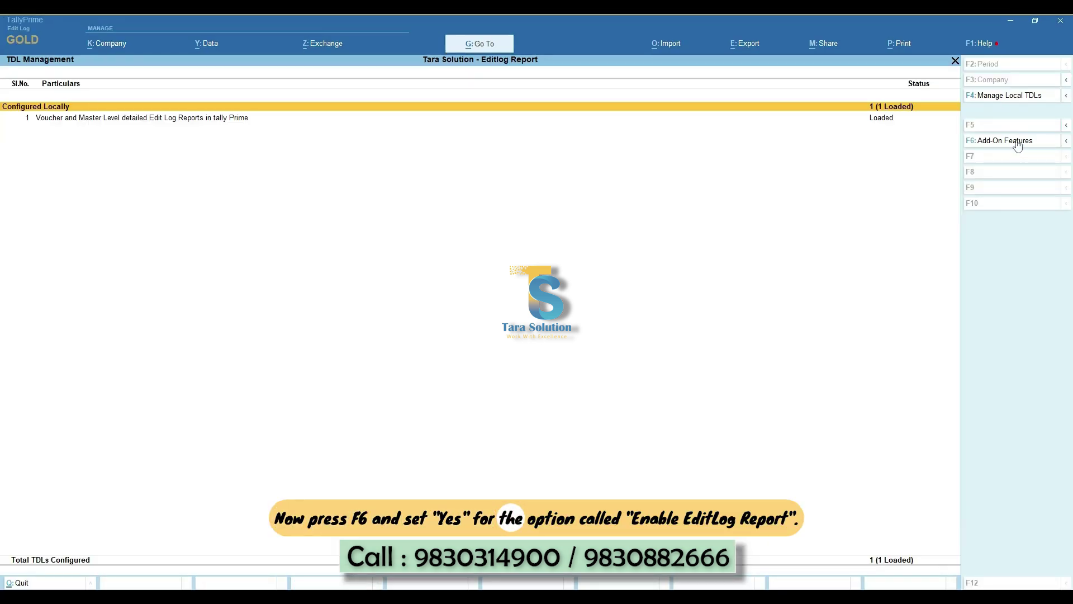
click(1015, 147)
text(yes)
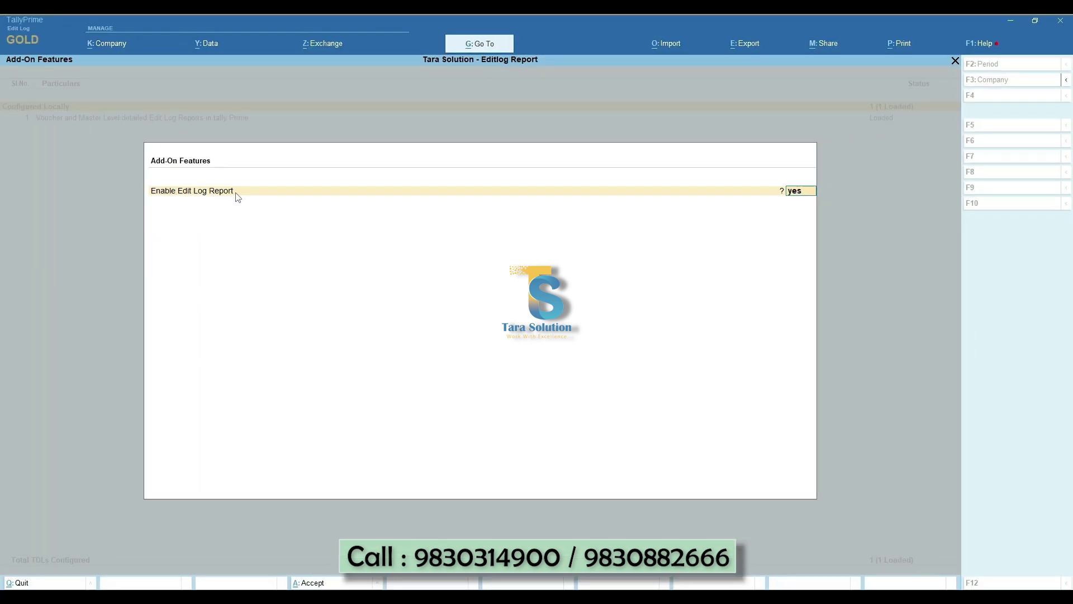
key(Return)
key(Return)
- Open Edit Log Reports from the Gateway, review its four reports, and open Vouchers Ledger
key(Escape)
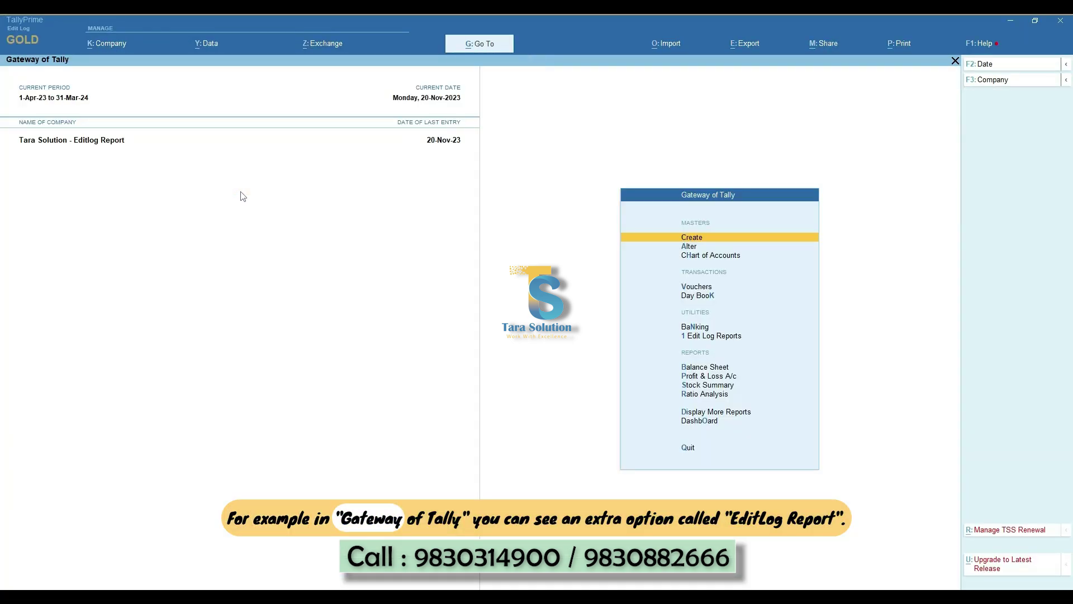
key(Down)
key(Down)
key(Down)
key(Down)
key(Down)
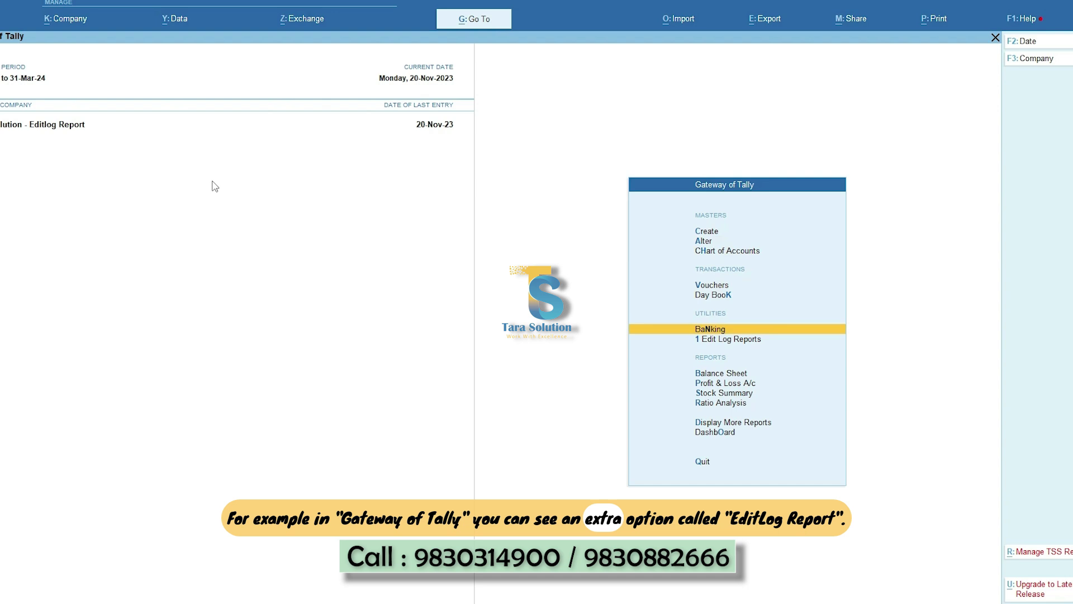
key(Down)
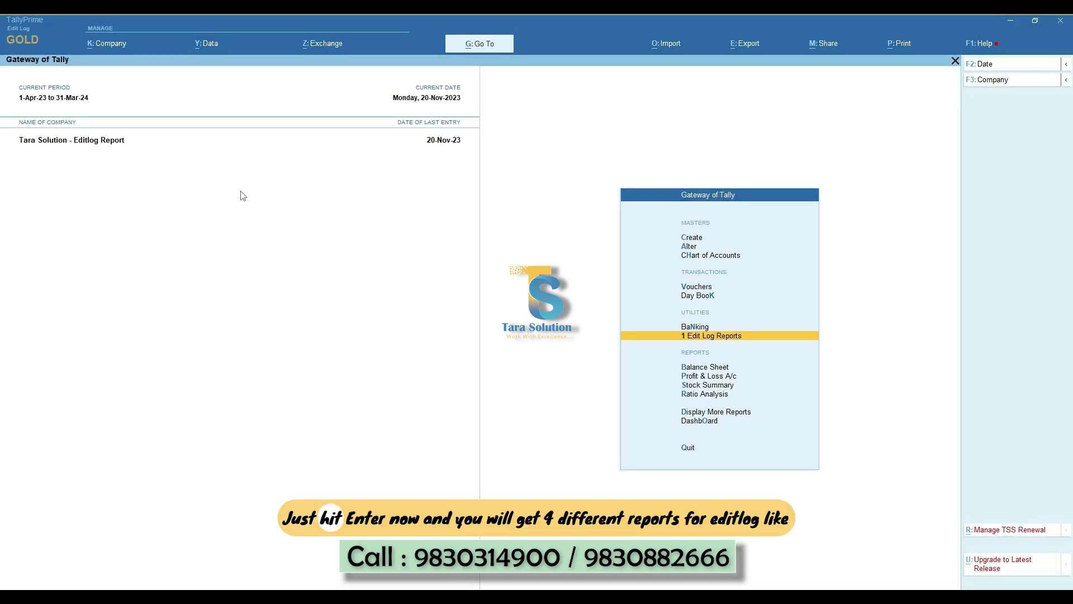
key(Return)
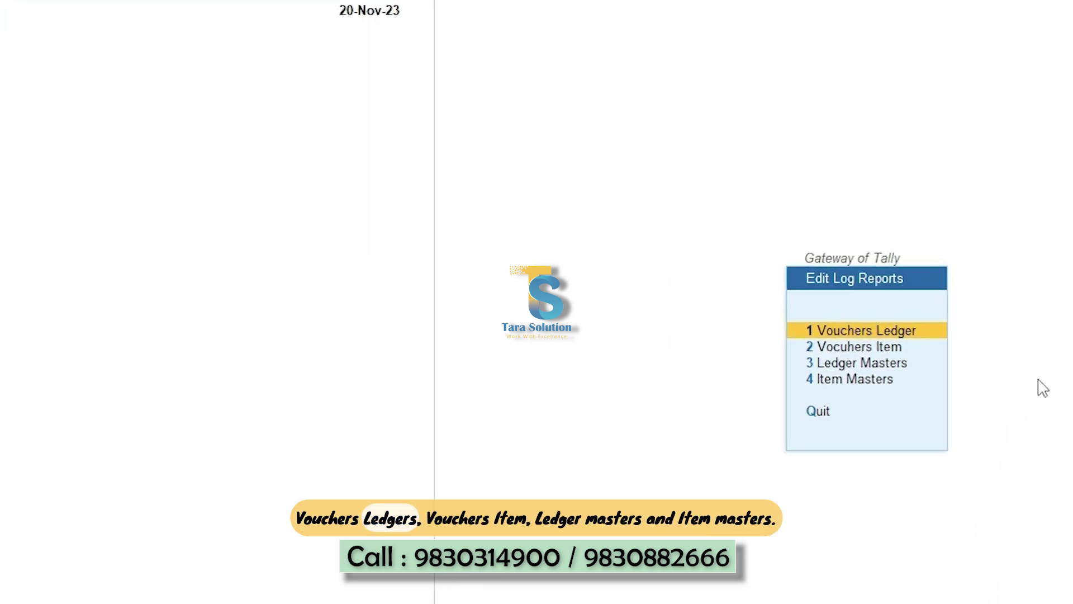
key(Down)
key(Down)
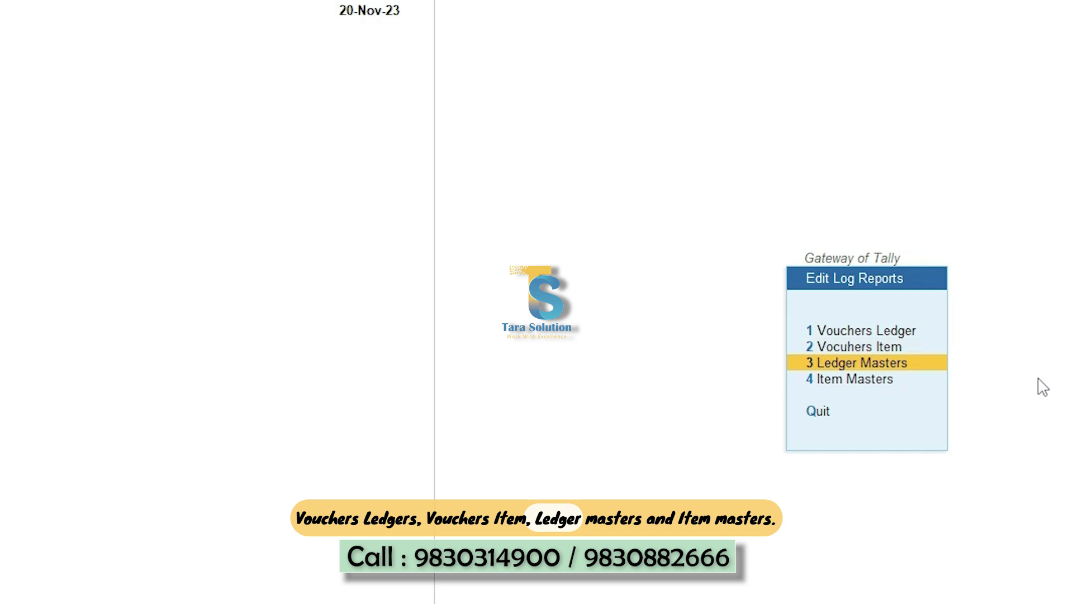
key(Down)
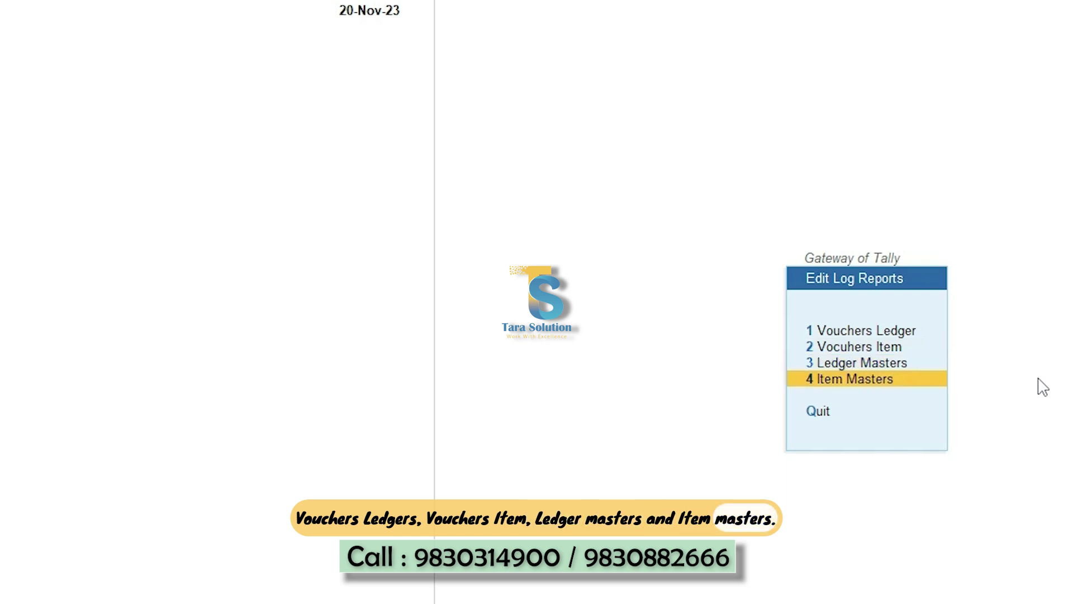
key(Home)
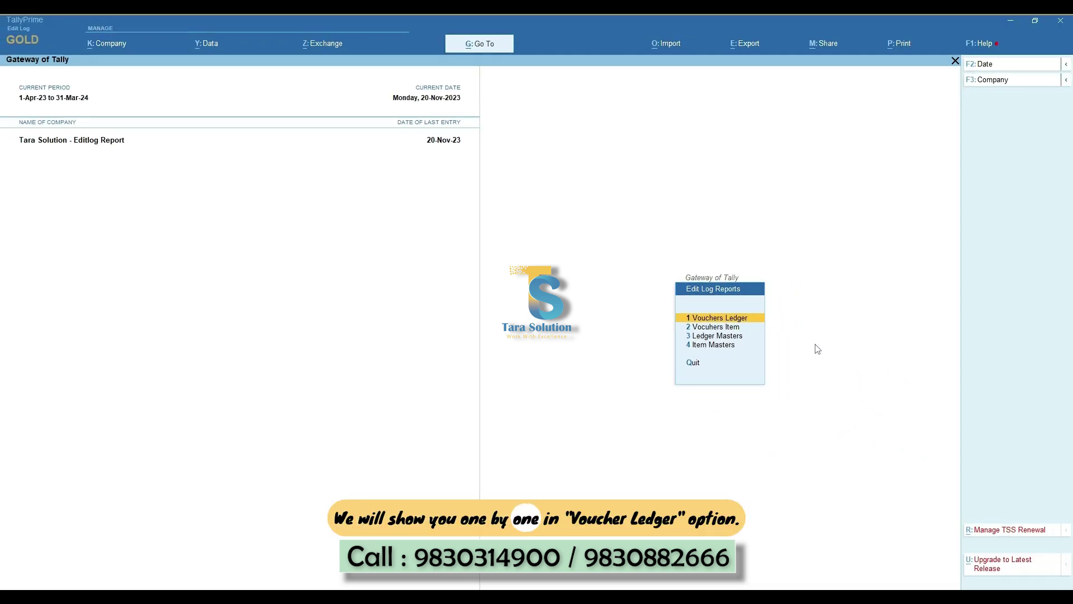
key(Return)
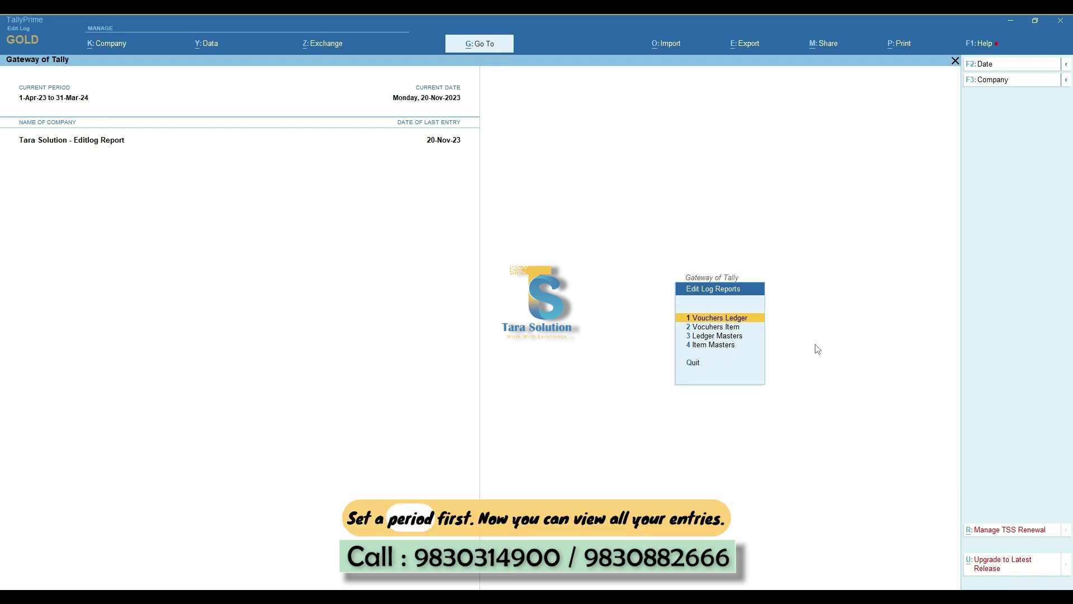
- Set the voucher edit-log report period to 1-4-2023 through 30-4-2023
key(F2)
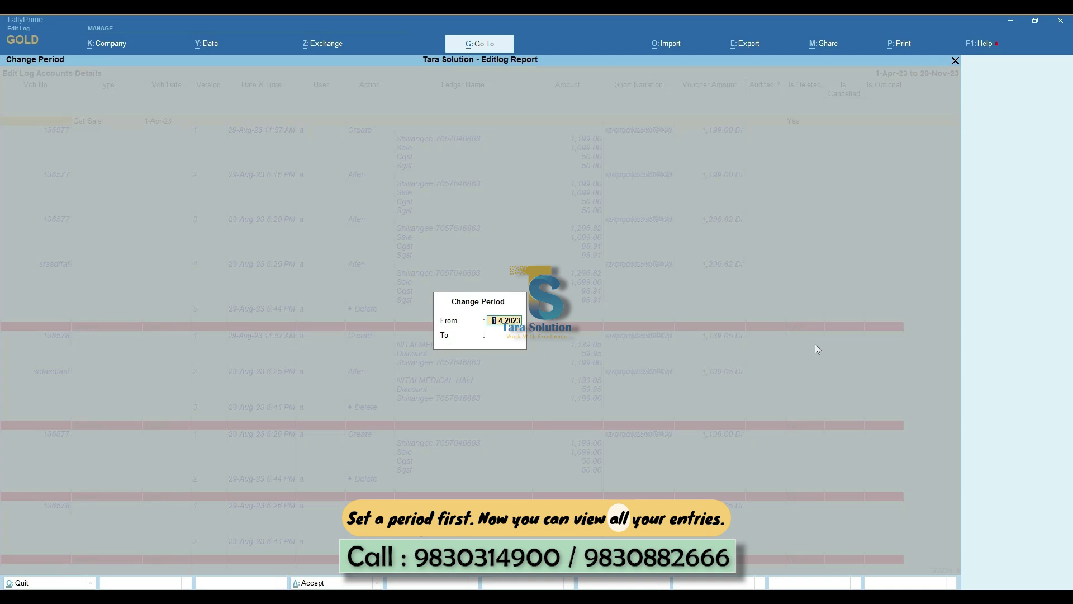
key(Return)
text(30--4-23)
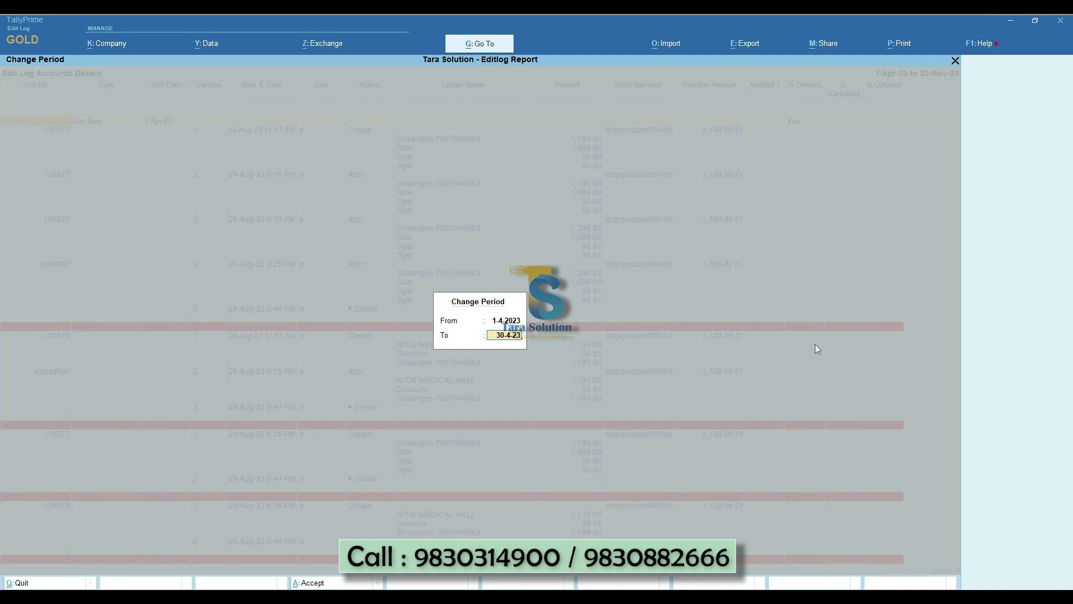
key(Return)
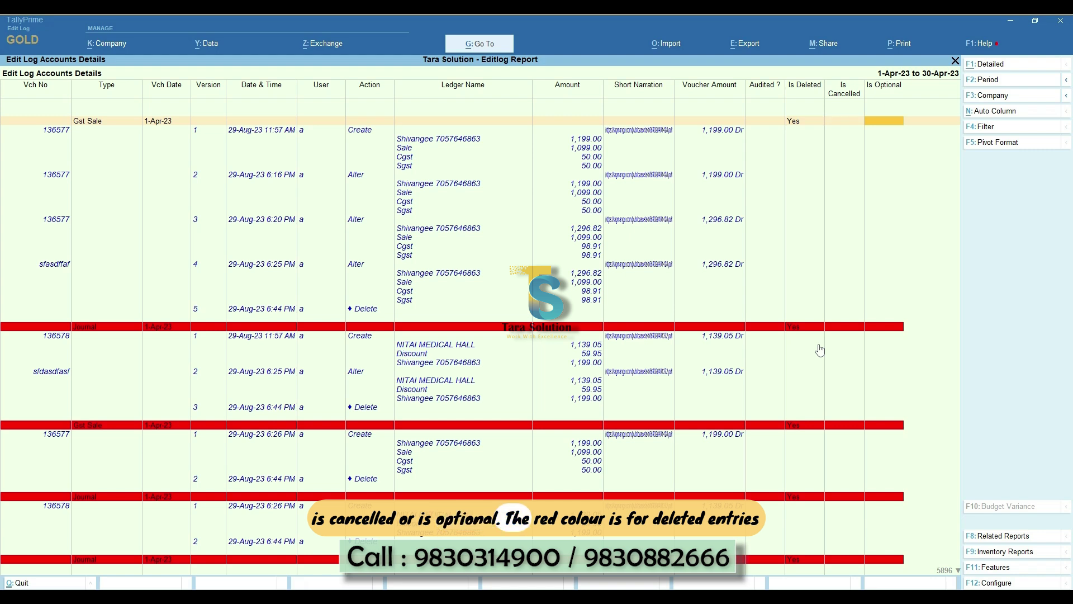
- Review the April entries, including the version 5 Delete and fadas versions 2 and 3
key(Down)
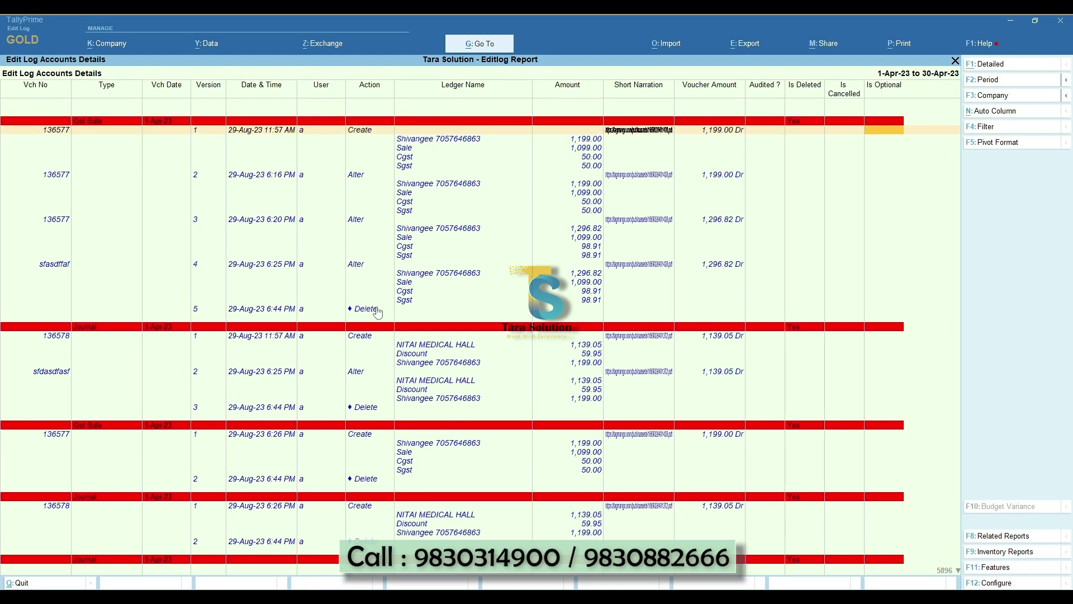
click(484, 305)
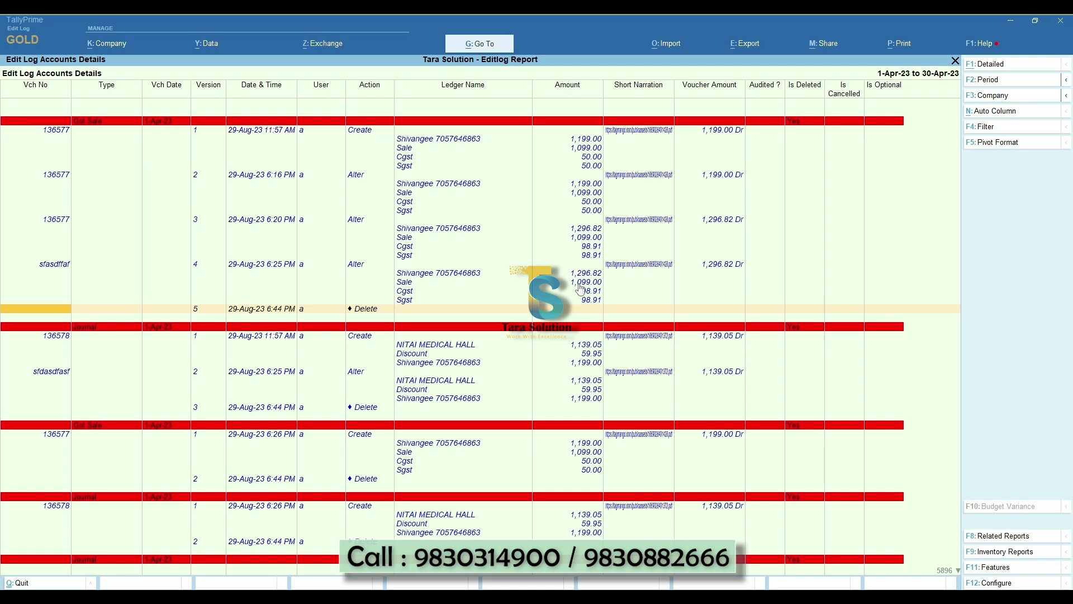
key(End)
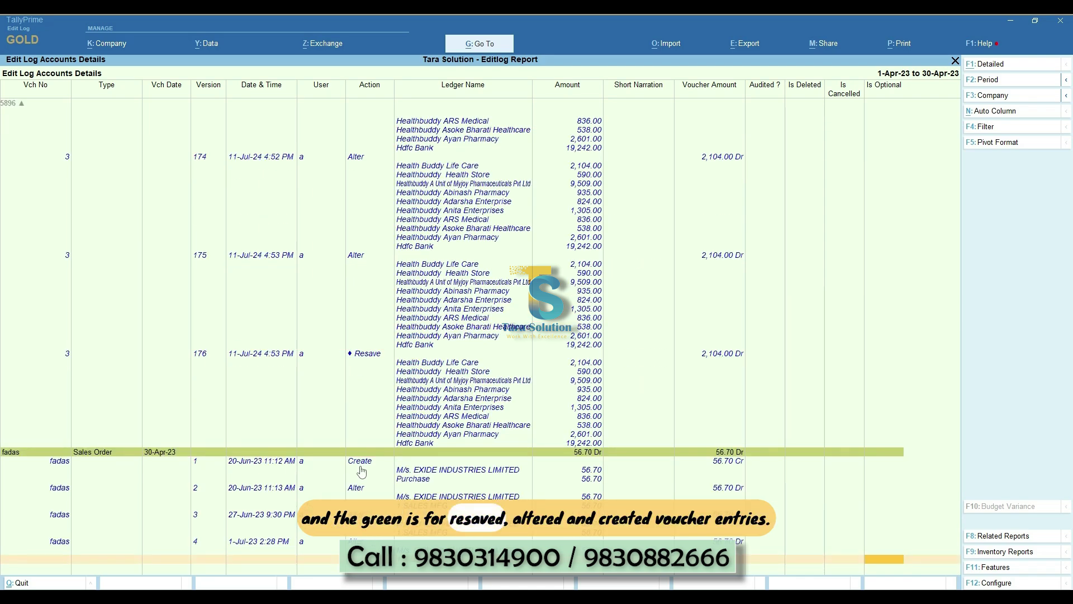
key(Up)
key(Up)
key(Up)
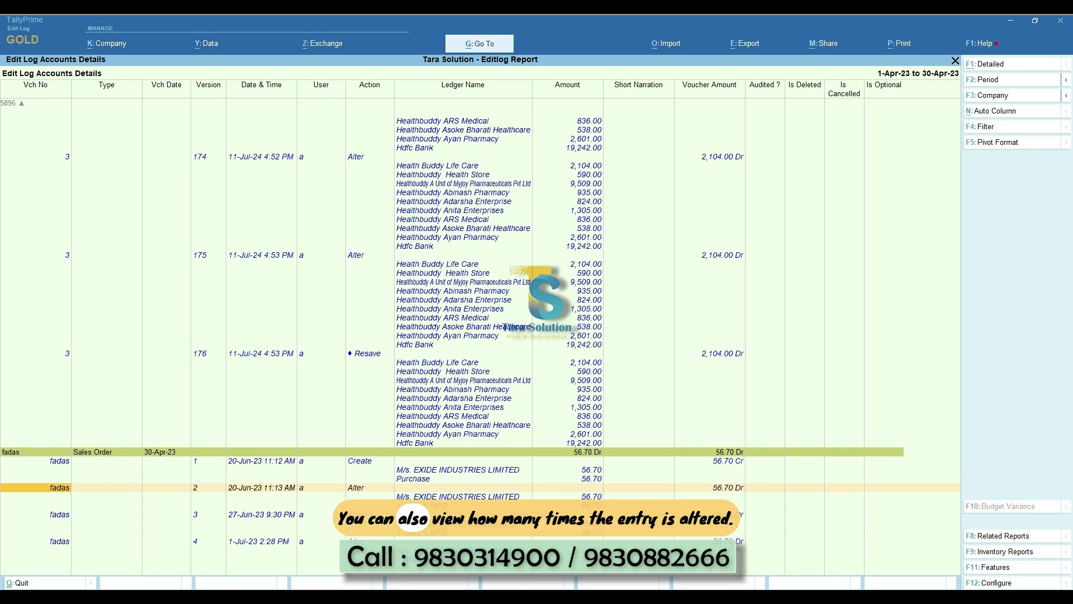
key(Down)
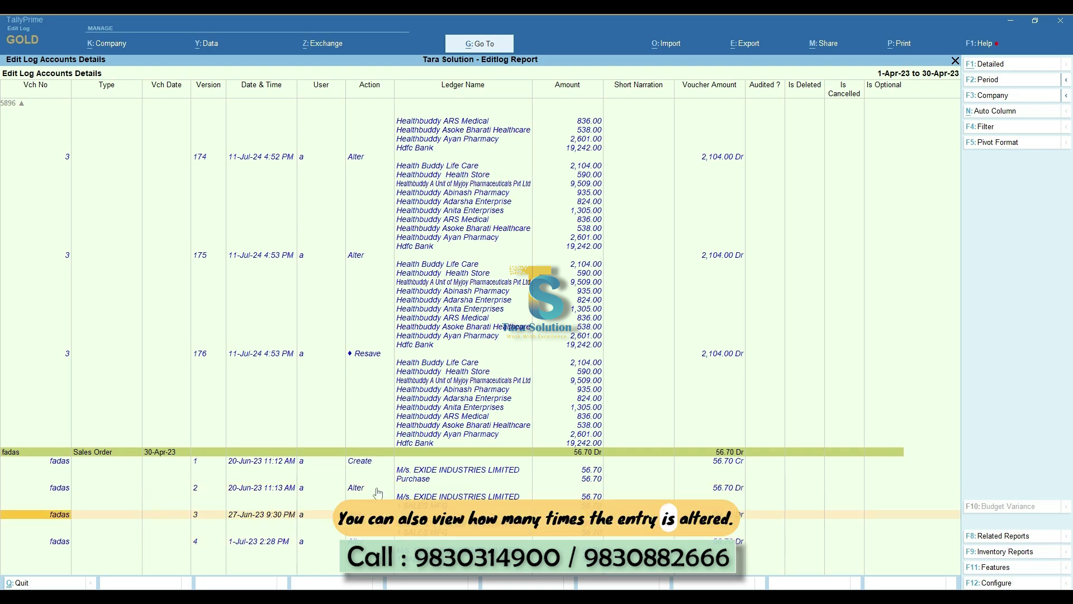
key(Escape)
- View the inventory edit-log details, including sdfsad's first Create entry
key(Down)
key(Return)
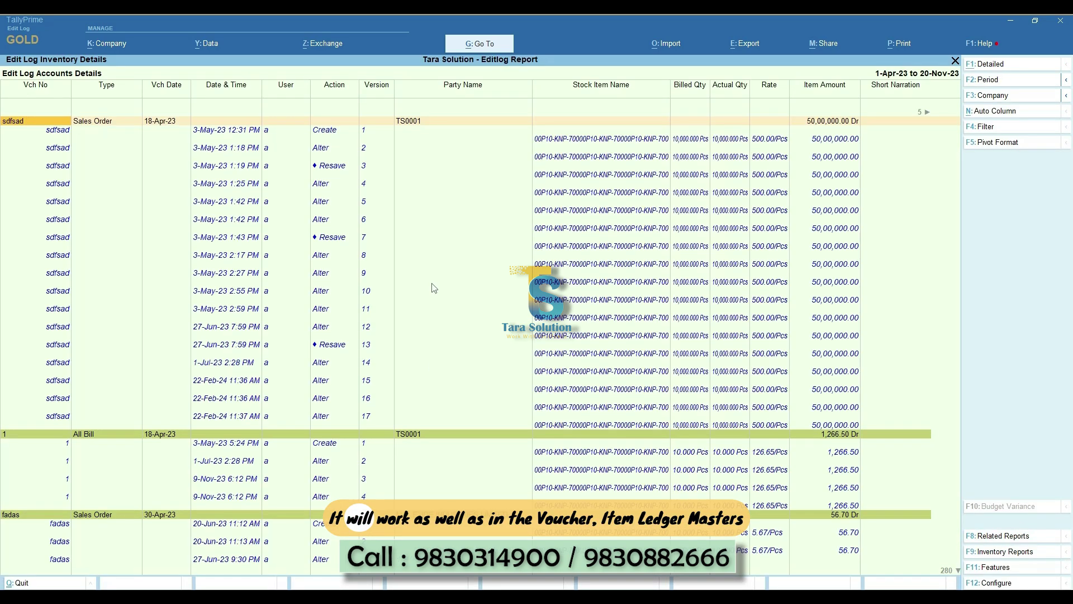
key(Down)
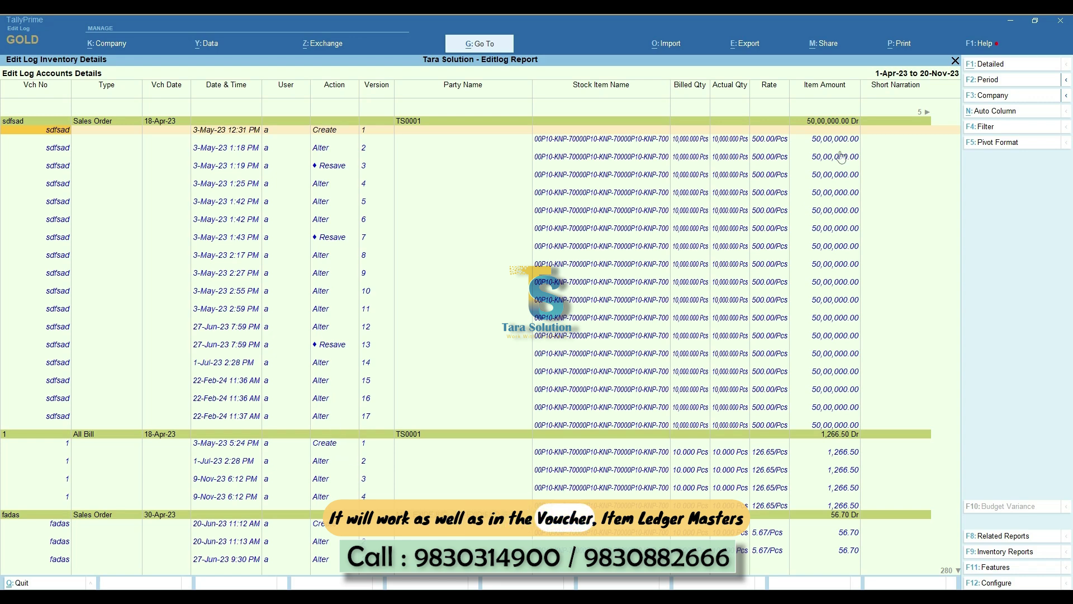
key(Escape)
- Review the Ledger Masters edit log, including the 206C_TCS payable and ABC India entries
key(Down)
key(Return)
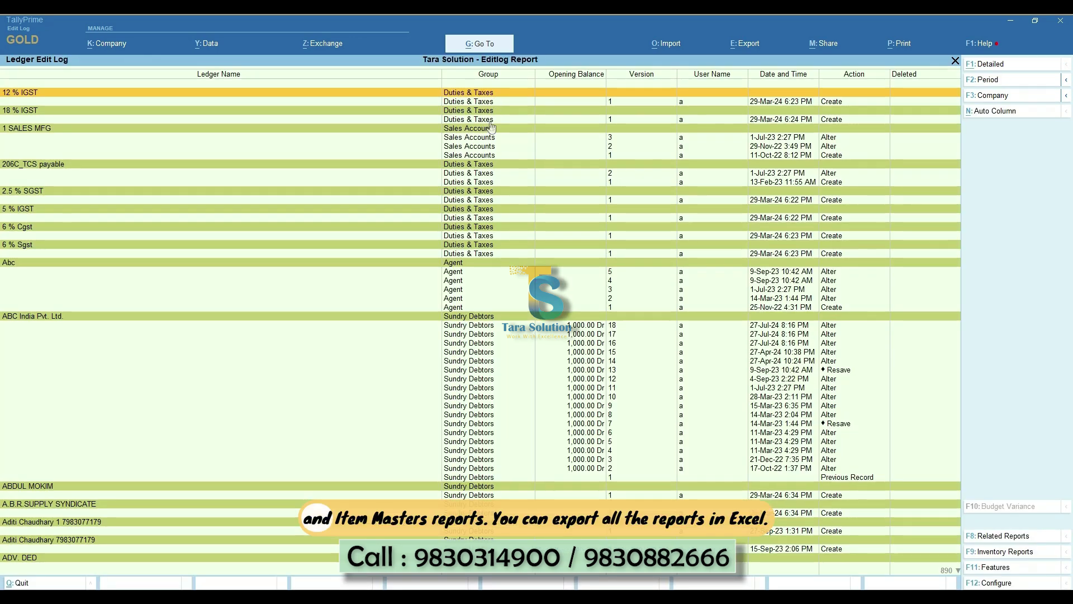
click(780, 174)
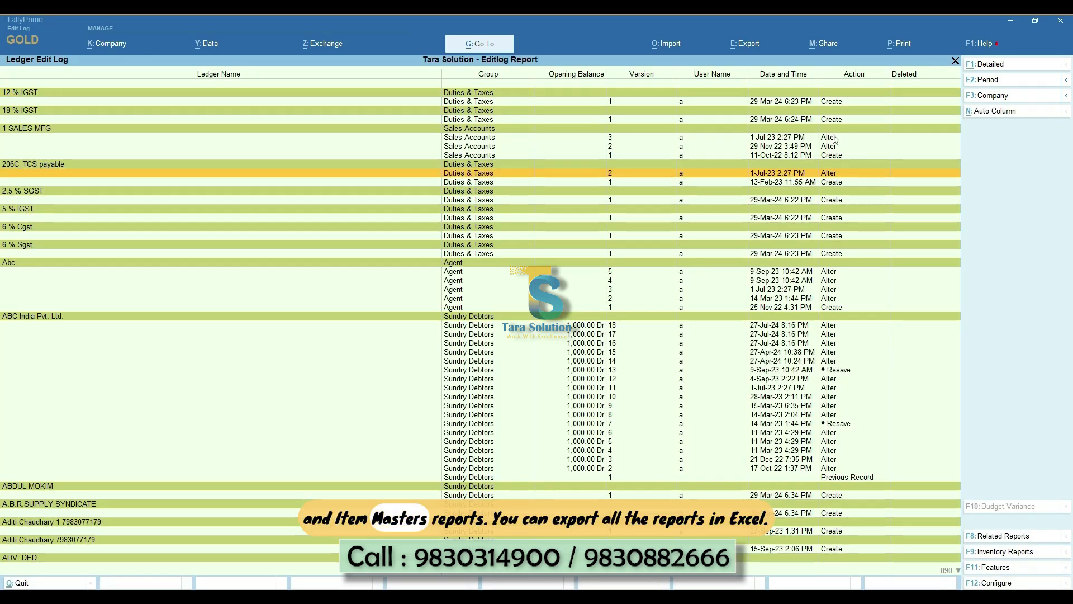
click(854, 370)
key(Up)
key(Up)
key(Up)
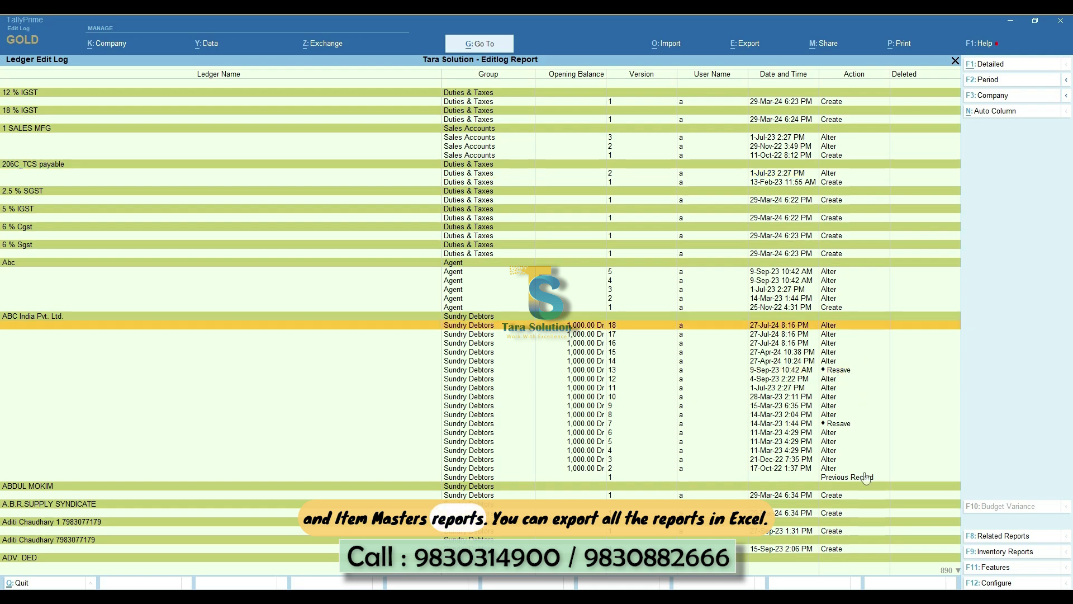
key(Escape)
- Open the Item Masters edit log and export it to Excel
key(Down)
key(Return)
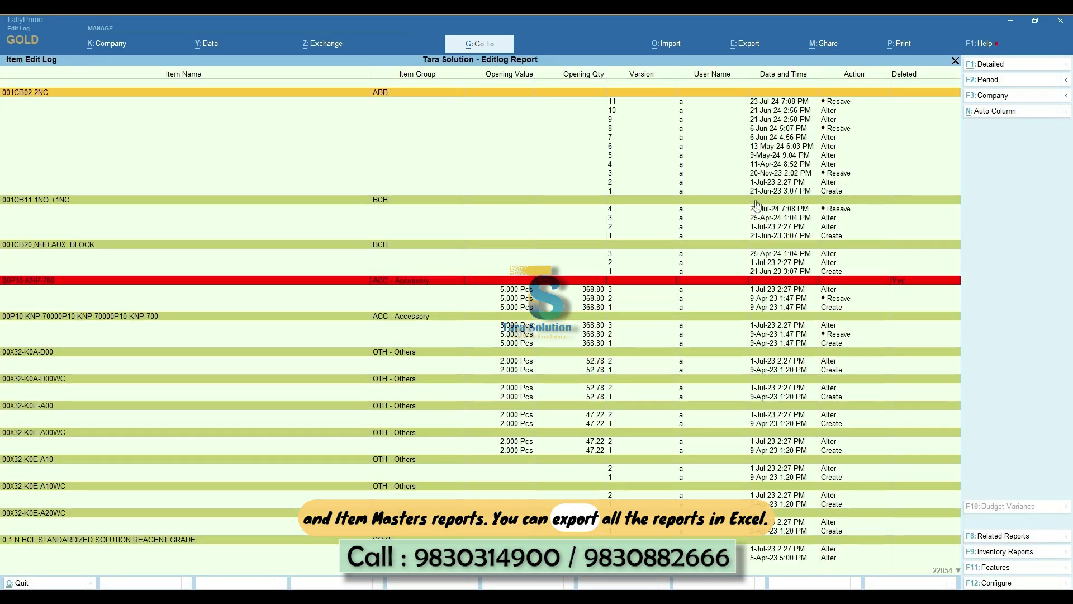
click(765, 104)
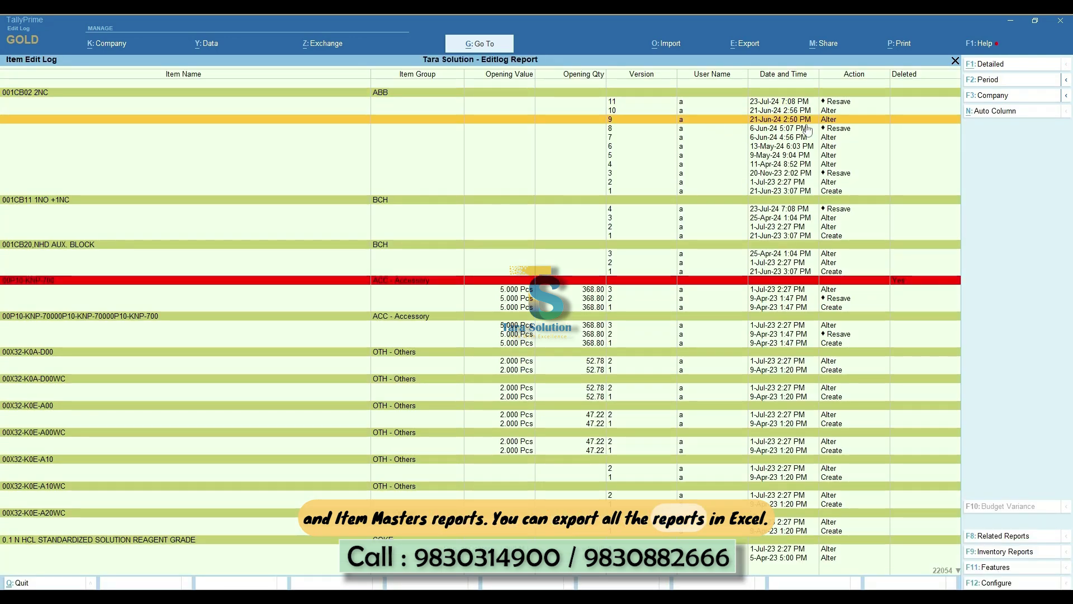
click(541, 283)
key(alt+e)
click(524, 366)
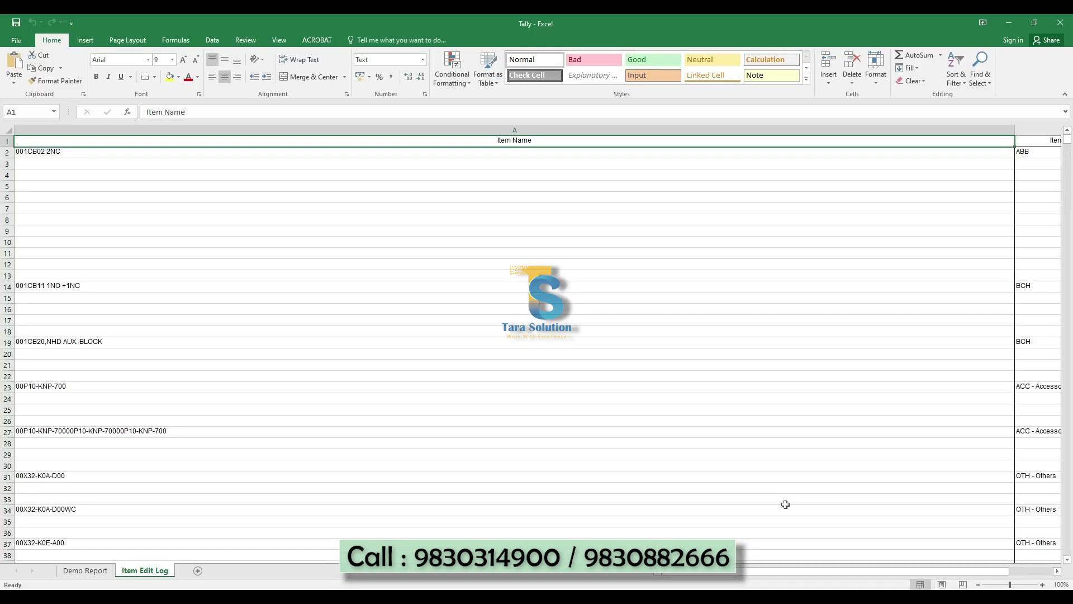
ctrl+scroll(706, 362, down, 3)
ctrl+scroll(707, 362, up, 1)
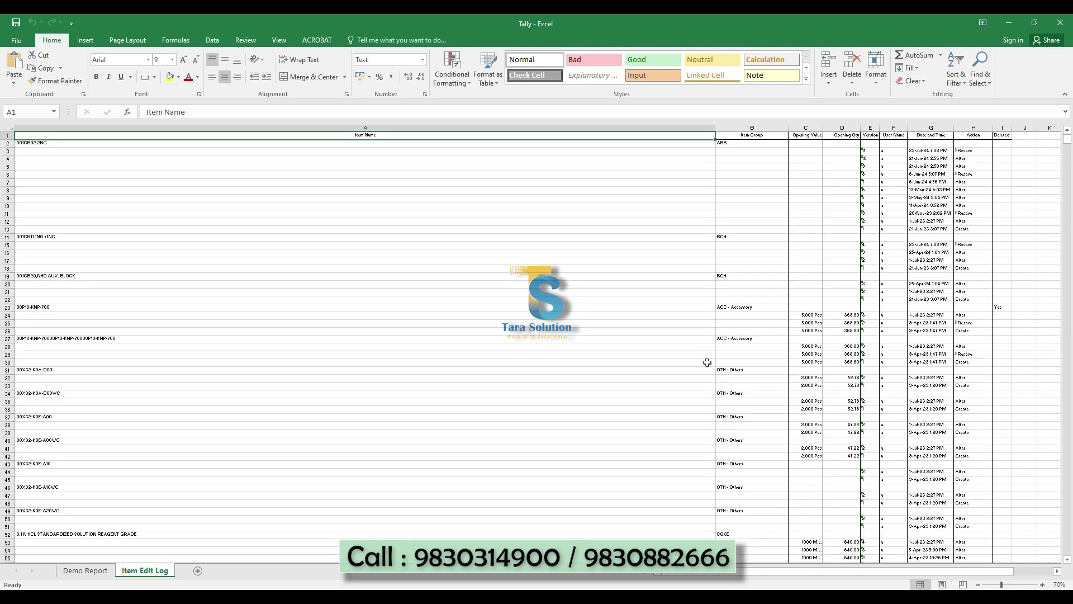
ctrl+scroll(707, 362, up, 1)
ctrl+scroll(707, 363, up, 1)
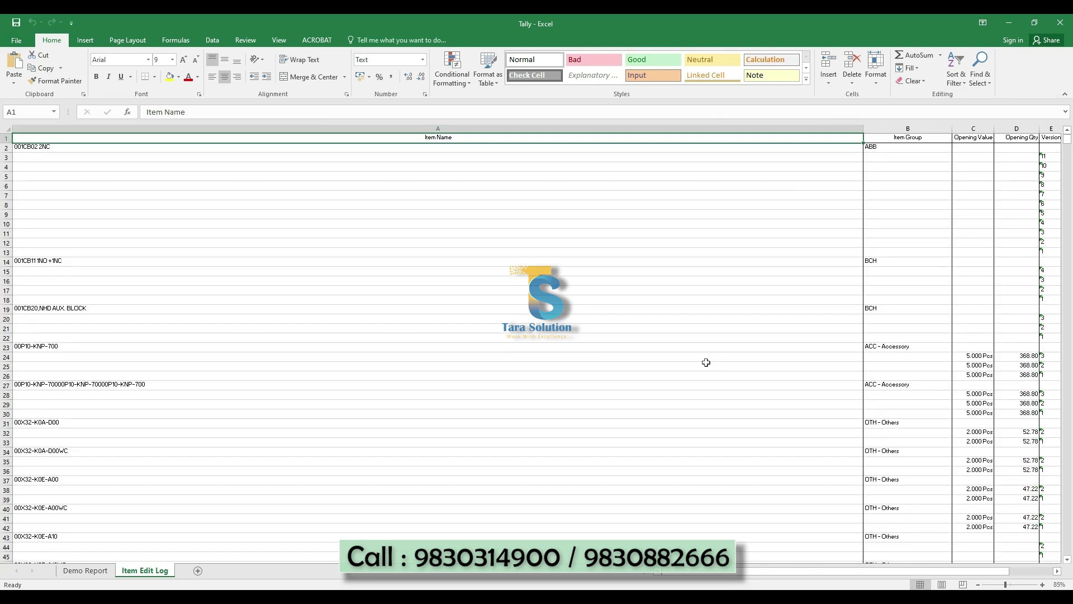
- Move across the exported Item Edit Log sheet's columns in Excel, then switch back to TallyPrime
key(Right)
key(Right)
key(Right)
key(Right)
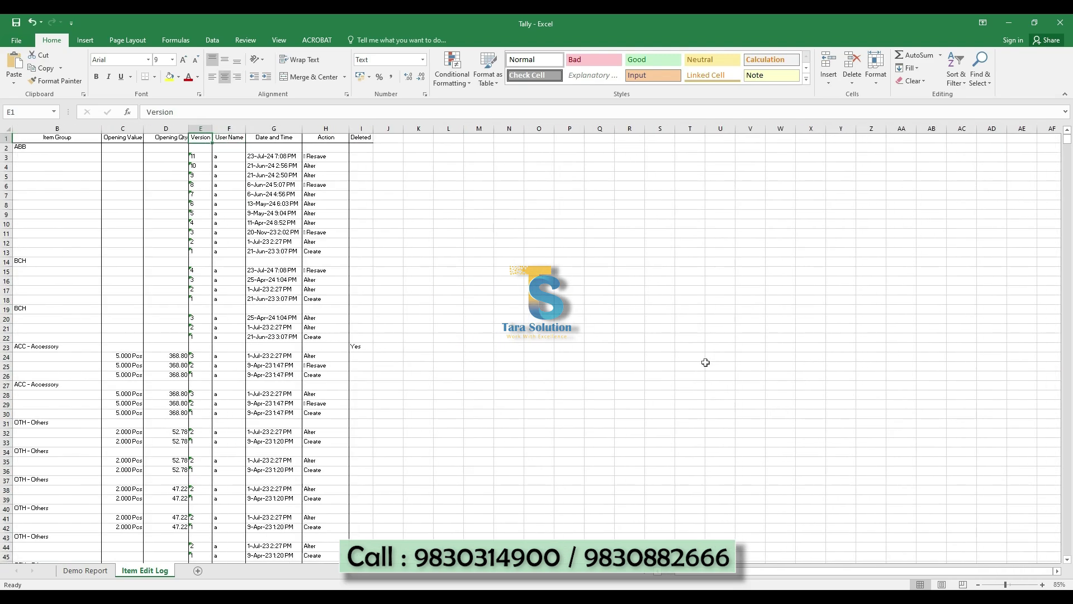
key(Right)
key(Right)
key(Right)
key(Right)
key(Right)
key(alt+Tab)
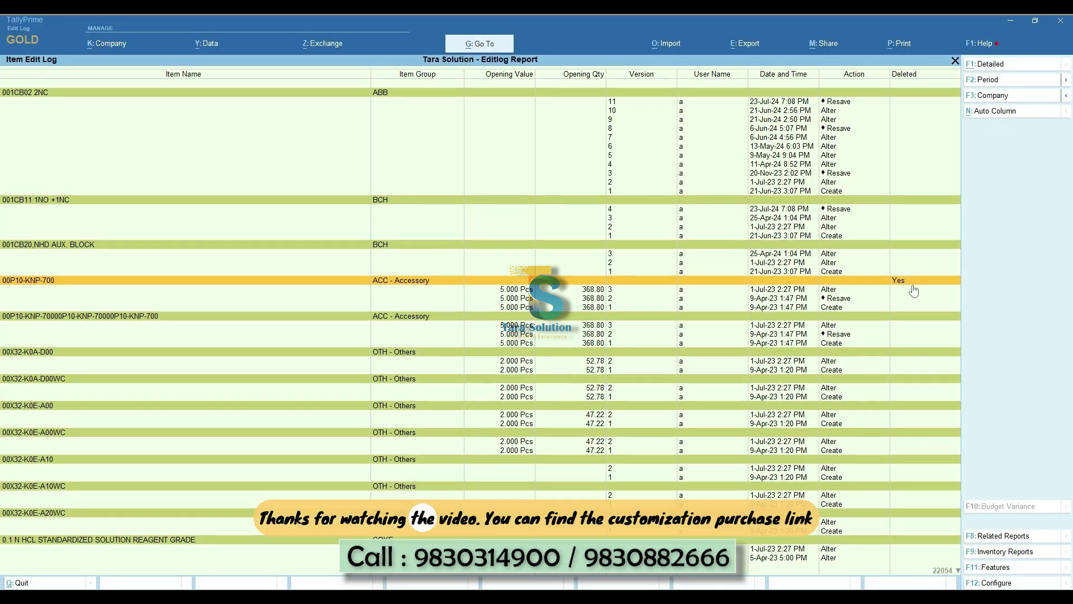
- Select the 00P10-KNP-700 version 2 Resave entry, then back out to the Gateway of Tally
click(855, 300)
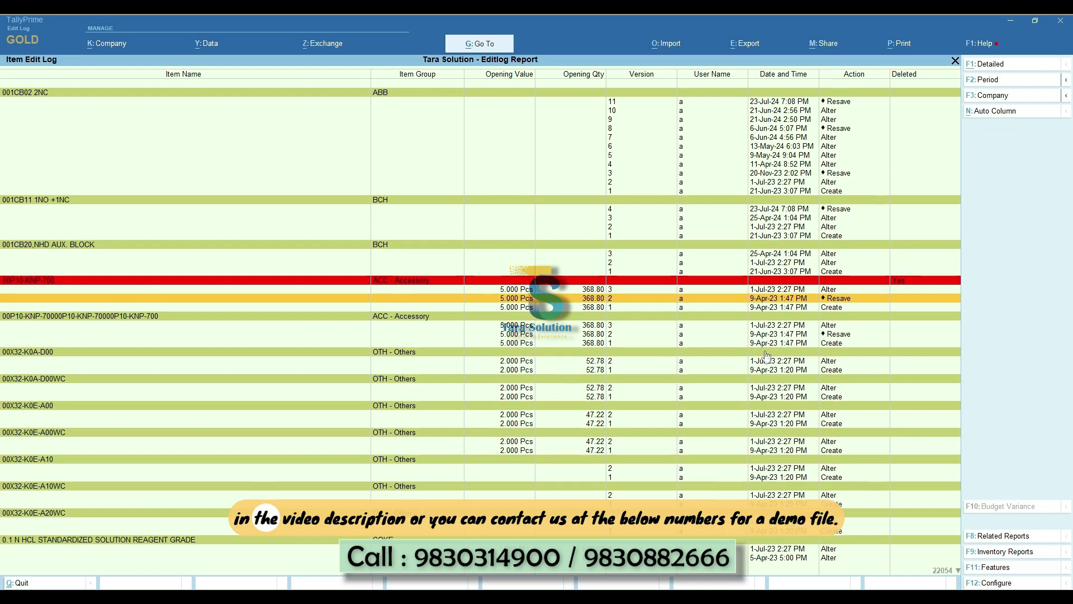
key(Escape)
key(Escape)
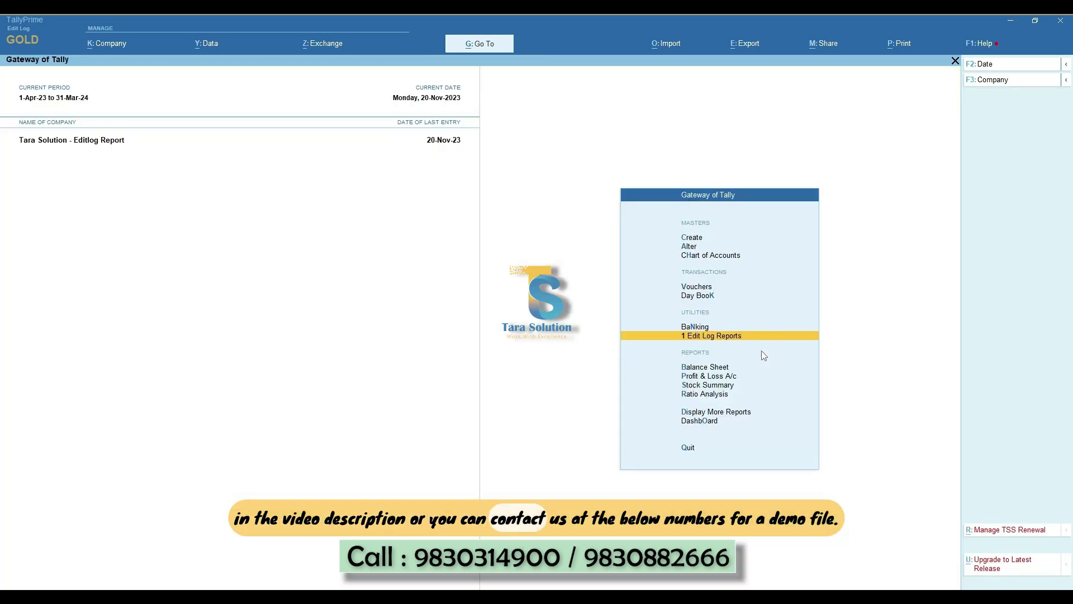
key(Escape)
key(Escape)
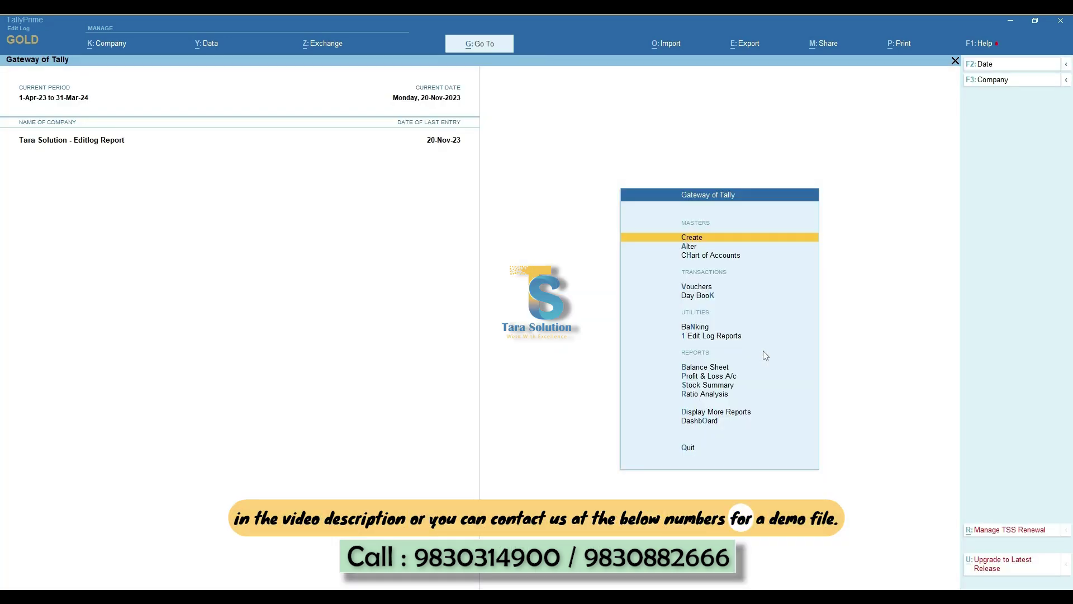